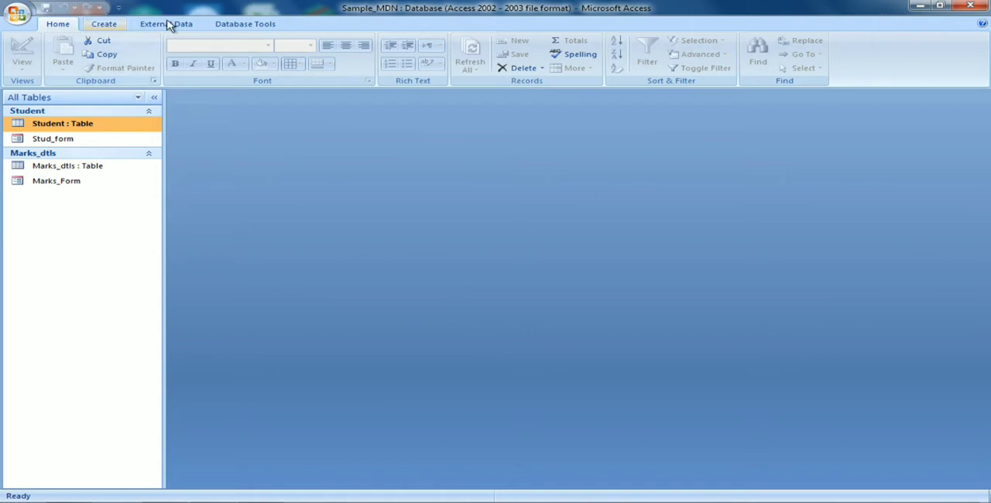
Step: Start a new query with the Simple Query Wizard, using the Student table as its source
click(112, 29)
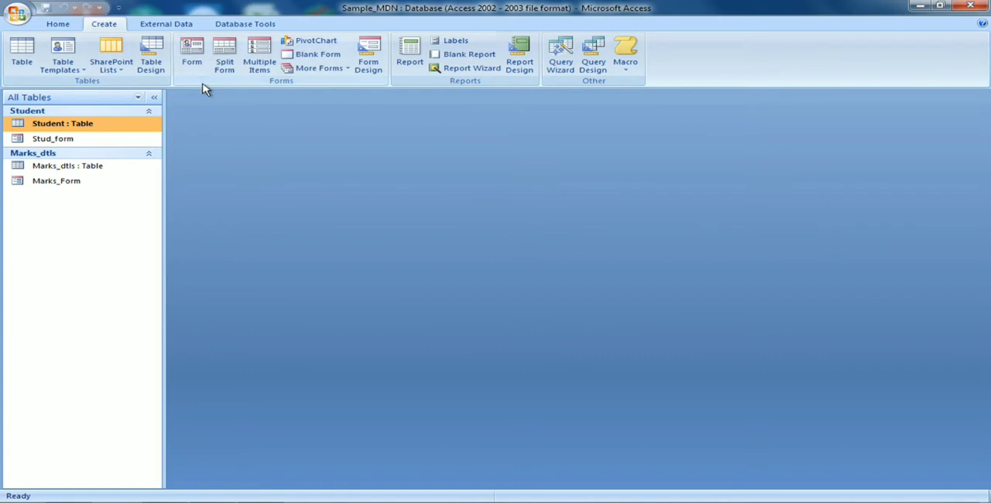
click(561, 71)
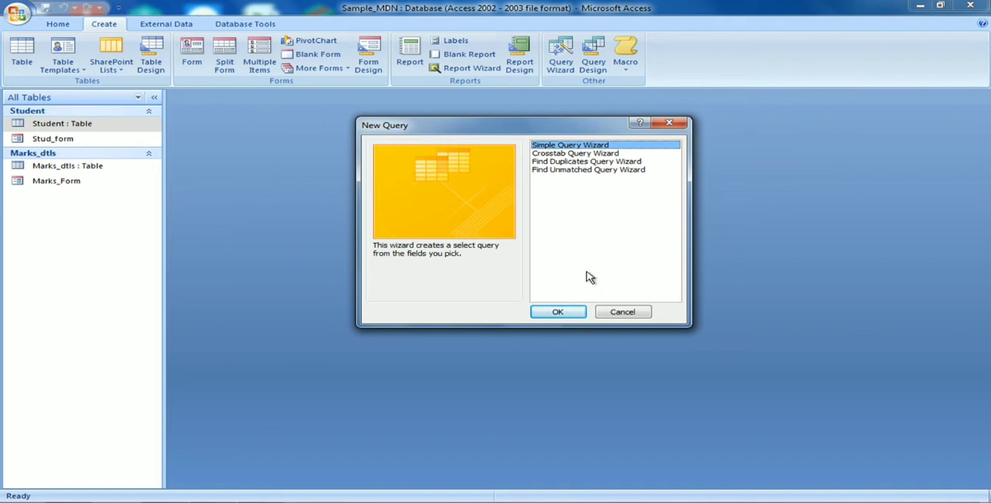
click(570, 313)
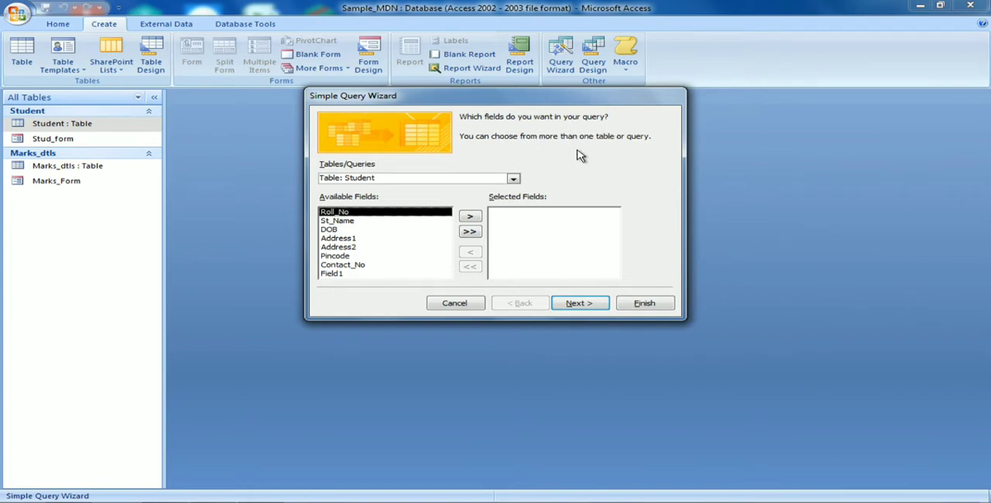
click(512, 180)
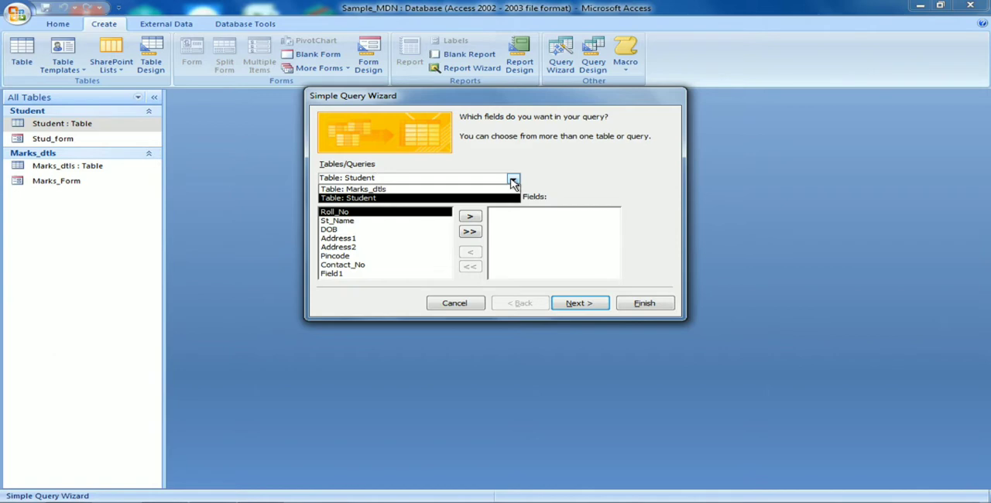
click(466, 198)
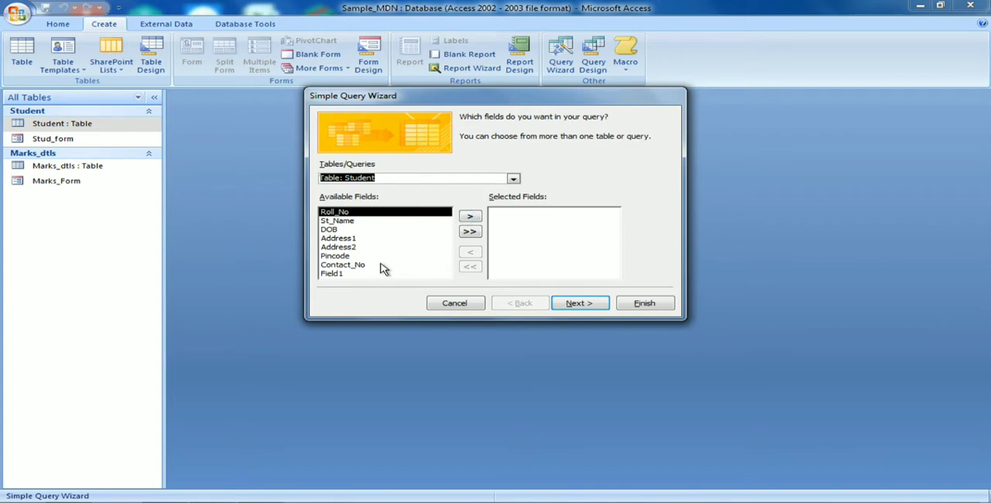
Step: Add the fields Roll_No, St_Name, DOB, Address1, Address2, Pincode and Contact_No to the query
click(470, 218)
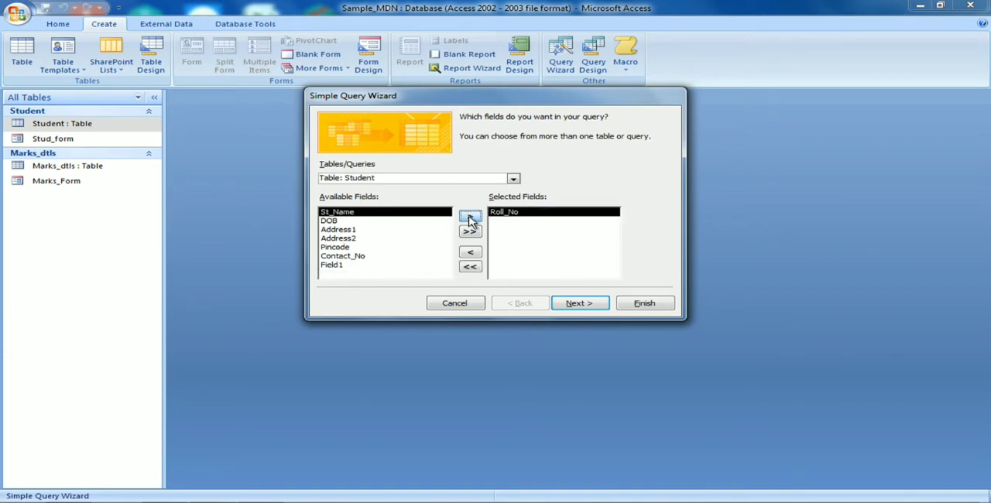
click(470, 218)
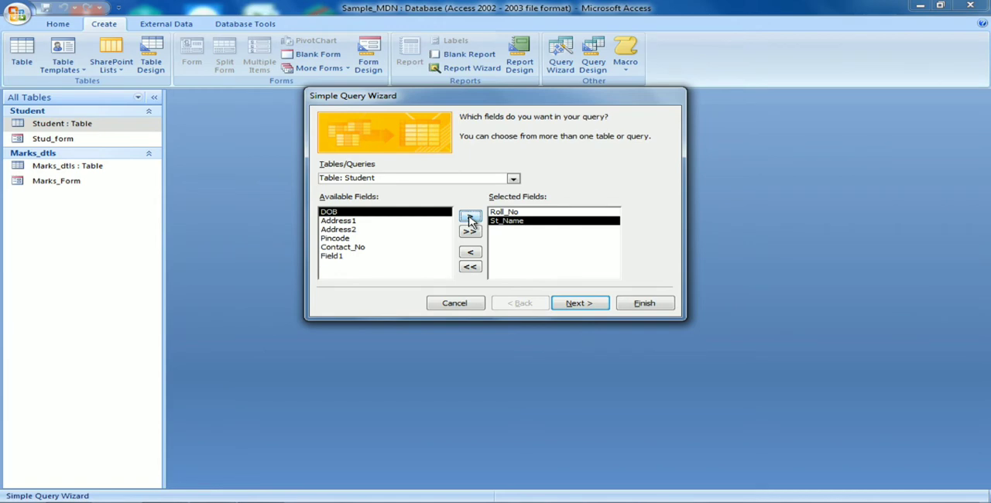
click(470, 218)
click(470, 219)
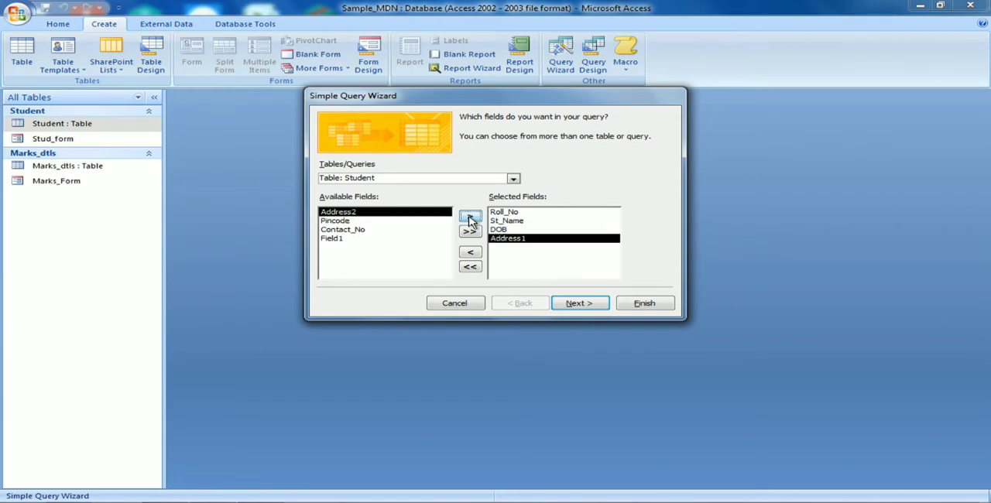
click(470, 218)
click(470, 218)
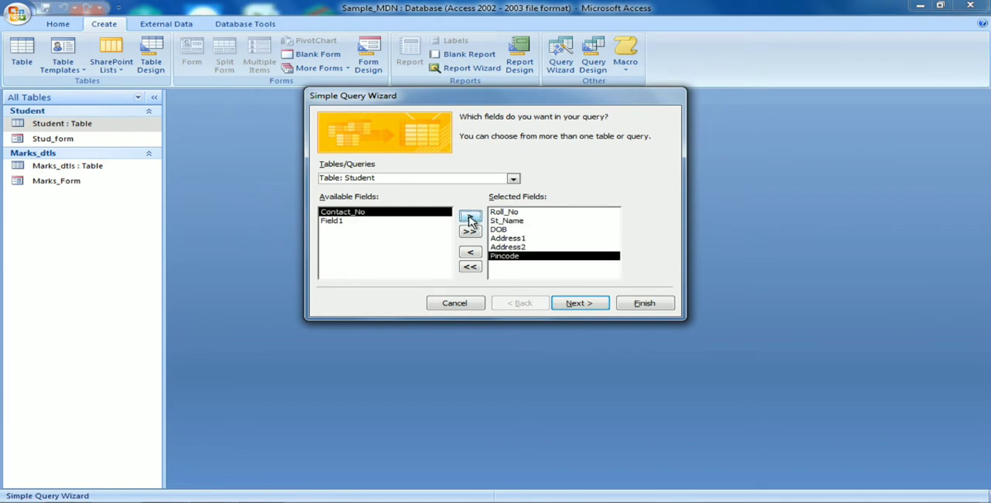
click(470, 218)
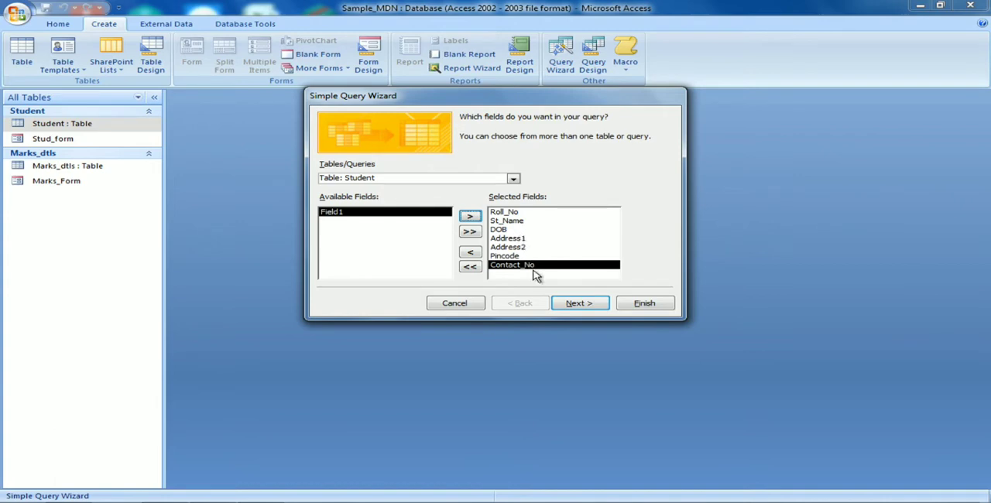
Step: Finish the wizard as a detail query titled Student Query, opening it to view information
click(579, 304)
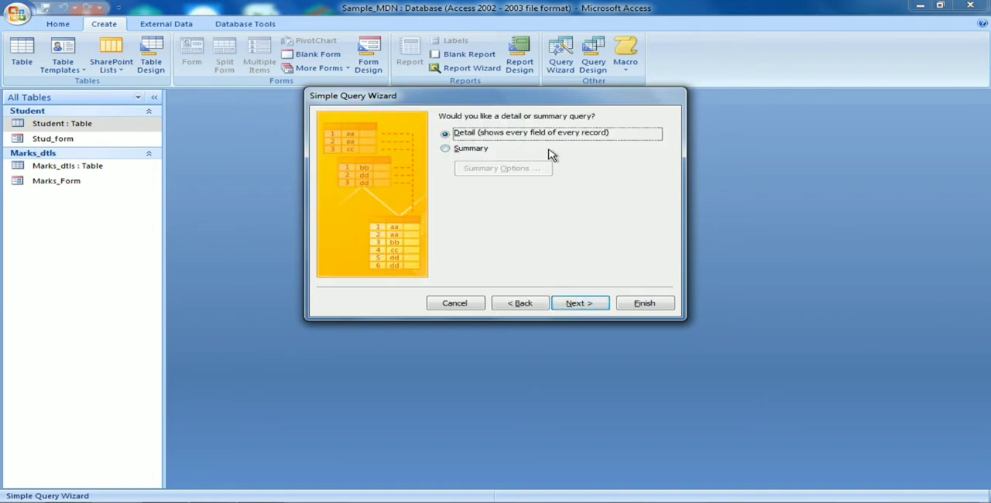
click(447, 151)
click(445, 136)
click(575, 305)
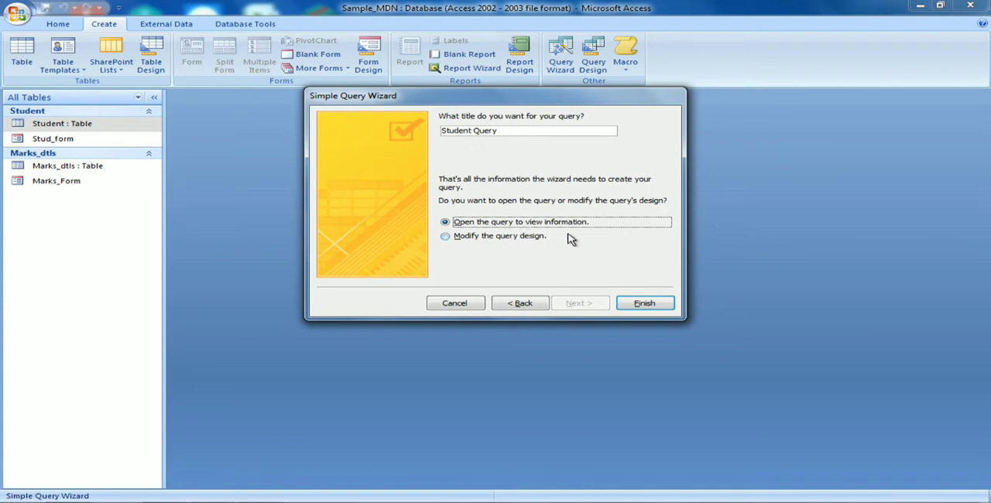
click(645, 304)
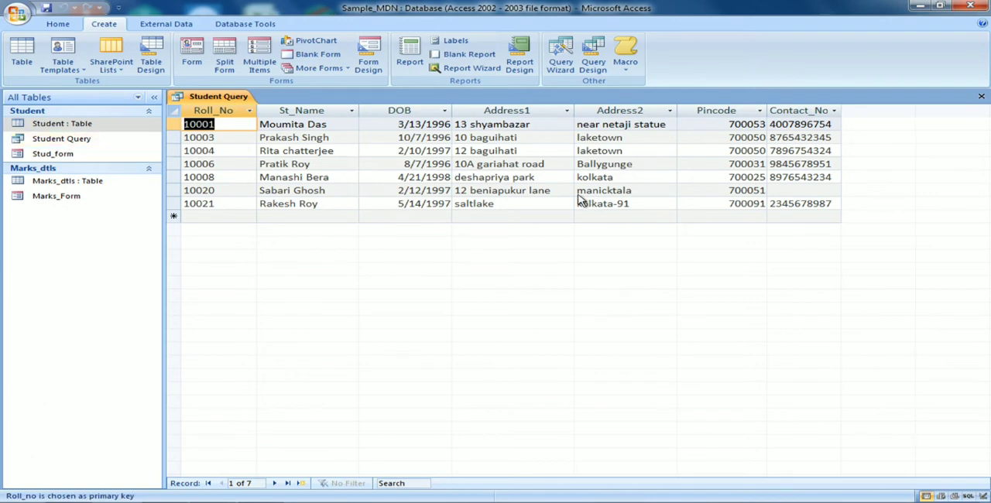
Step: Open Student Query in Design View
click(76, 144)
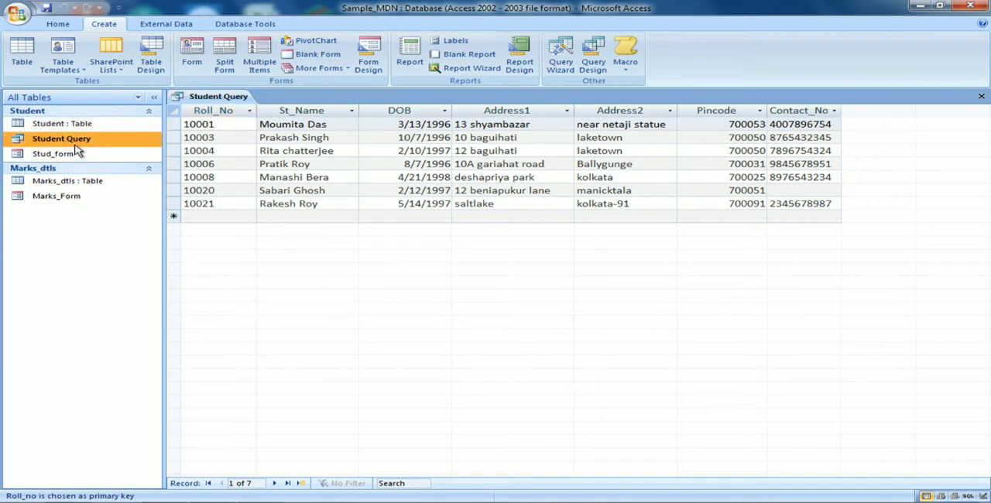
right_click(76, 147)
click(121, 167)
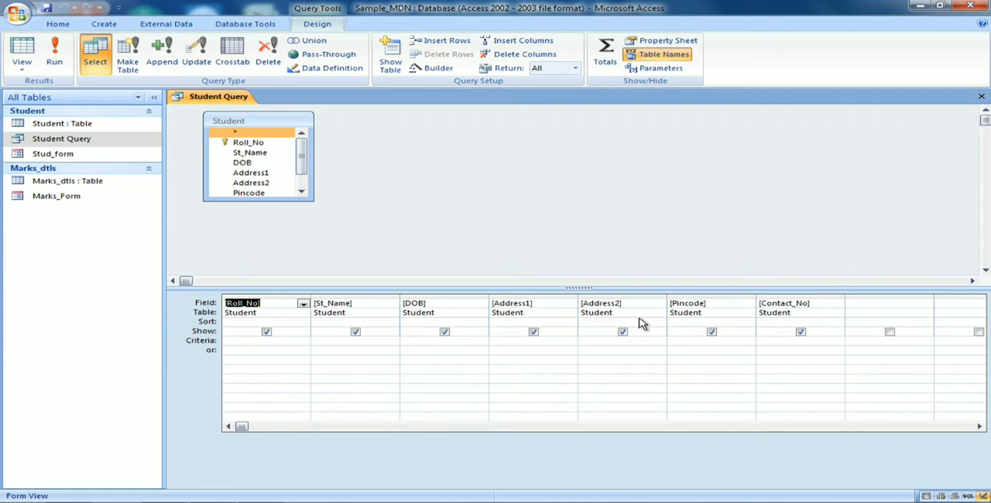
click(265, 332)
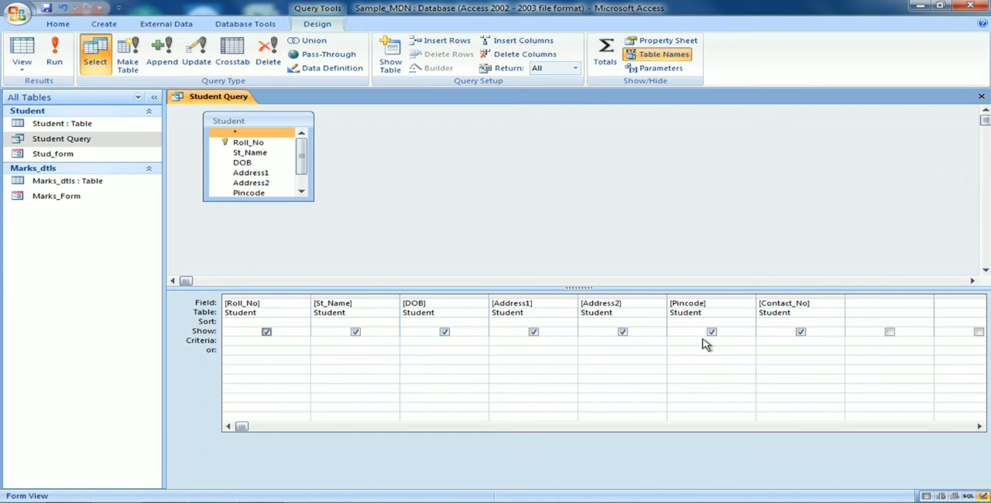
click(800, 332)
click(711, 332)
click(800, 333)
Step: Run Student Query with all its fields shown, and close it saving the design
click(54, 60)
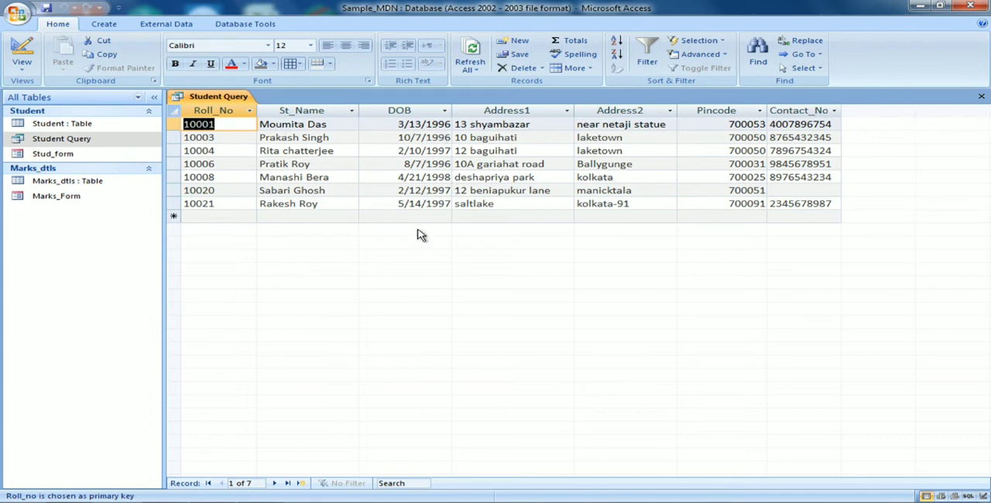
click(981, 97)
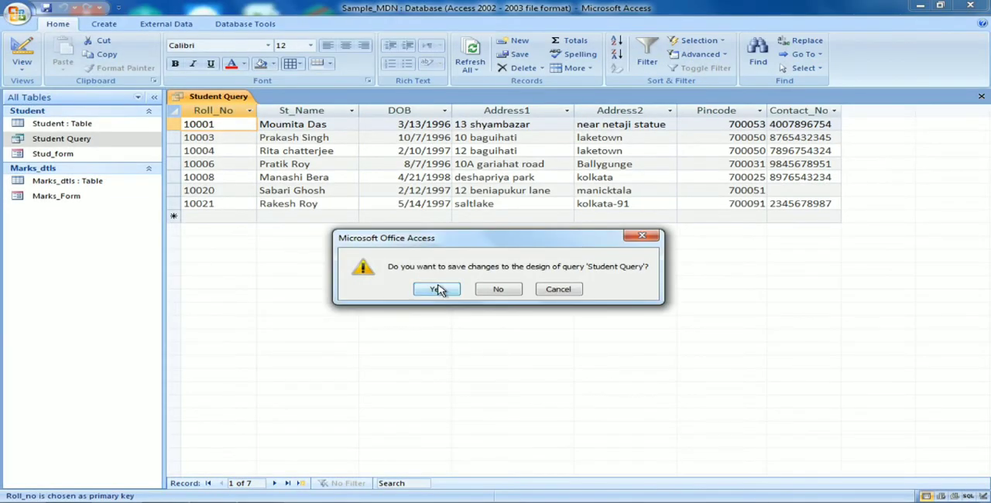
click(438, 294)
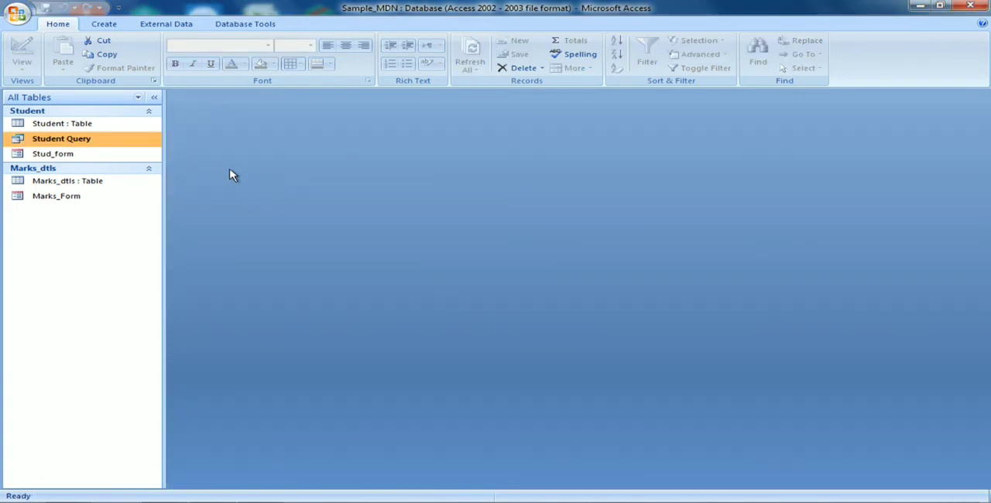
Step: Reopen Student Query in Design View and hide the Address1, Address2 and Contact_No fields from its output
right_click(120, 144)
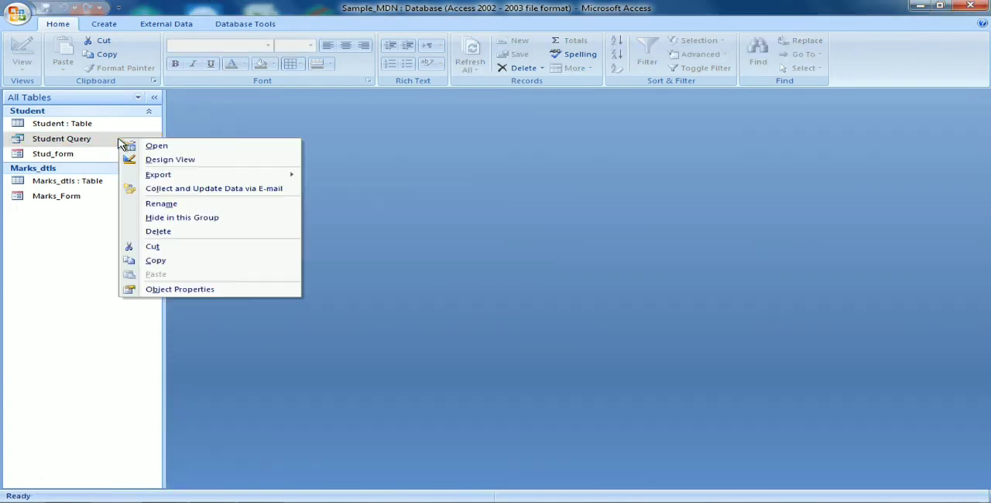
click(160, 159)
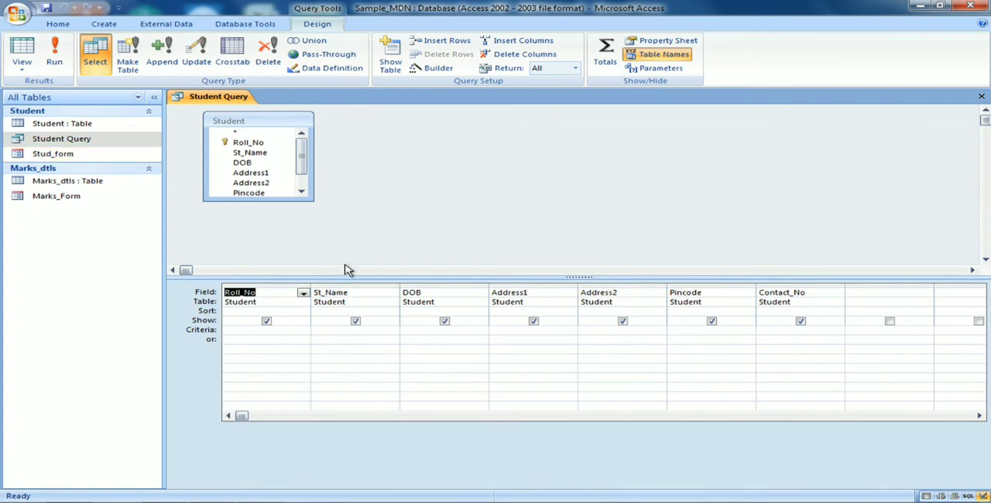
click(534, 322)
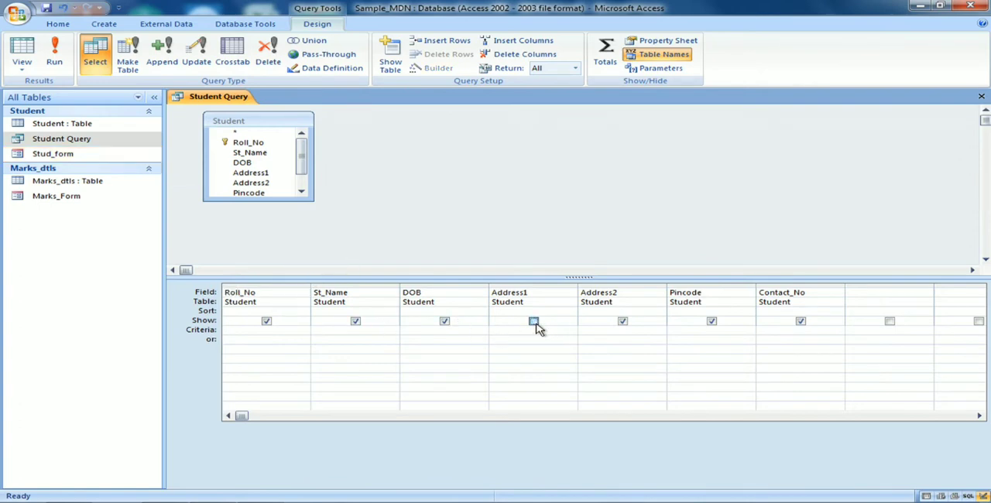
click(622, 321)
click(800, 321)
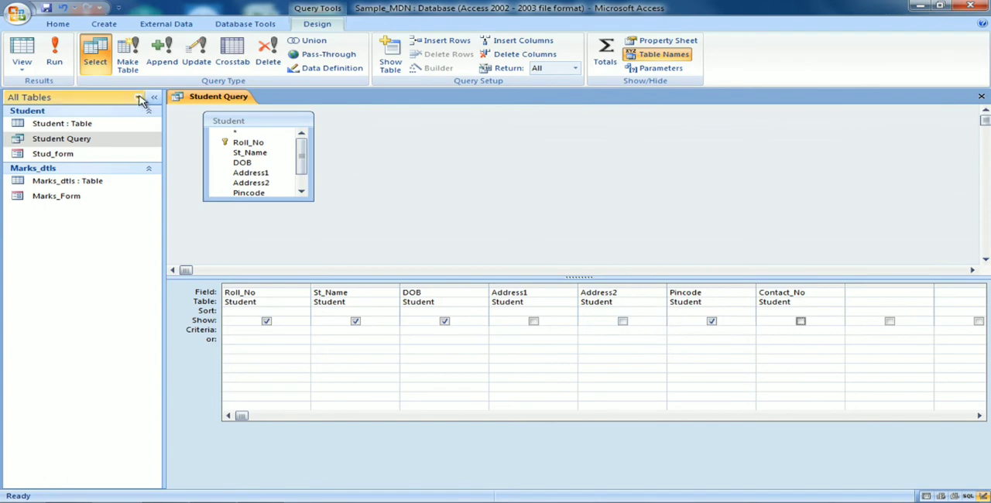
Step: Run the modified Student Query, and close it saving the design changes
click(56, 66)
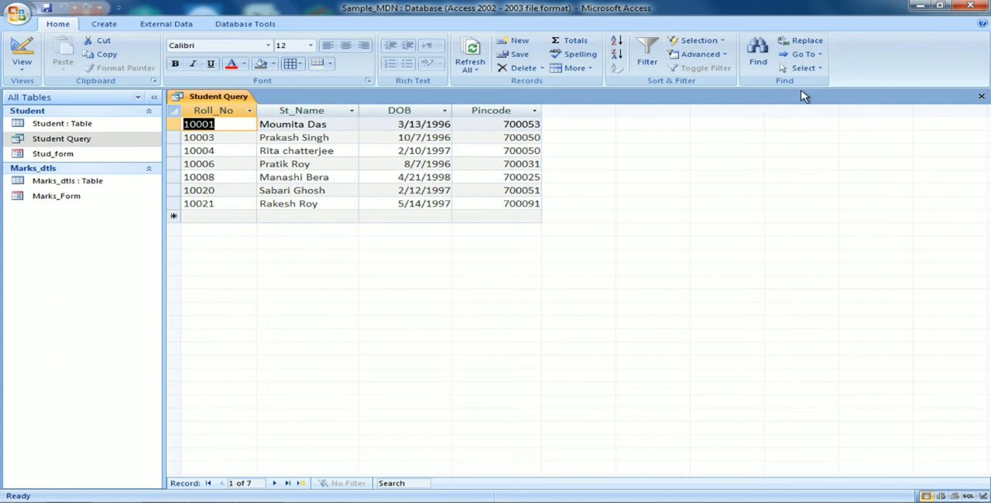
click(982, 97)
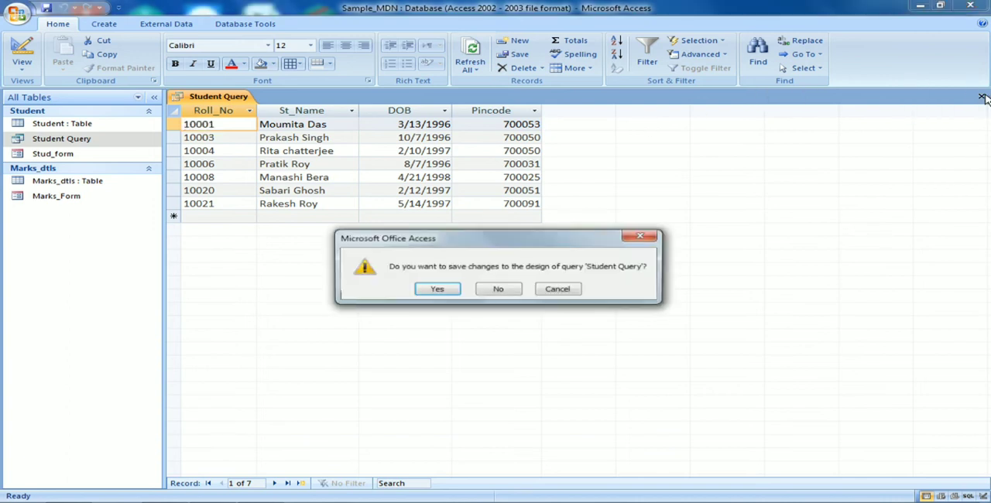
click(434, 290)
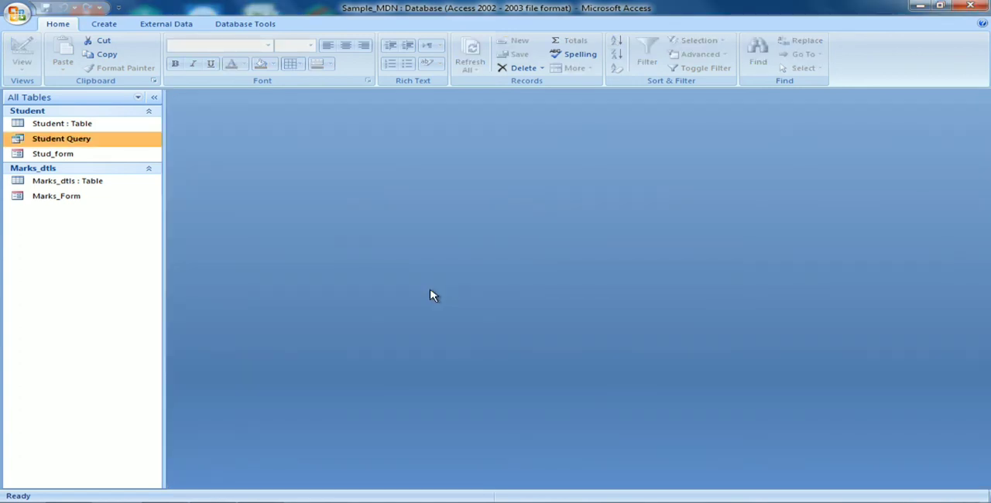
Step: Open the saved Student Query to review which columns it returns, and close it again
double_click(128, 144)
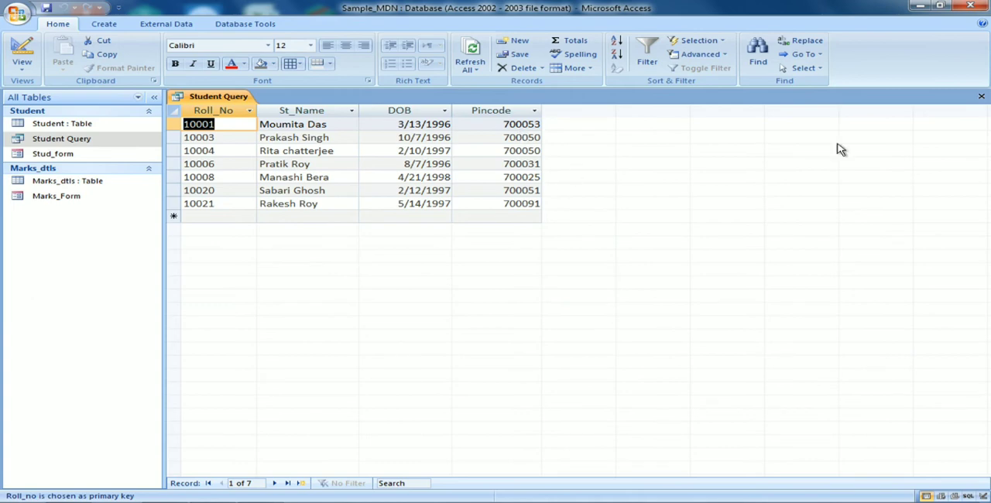
click(981, 99)
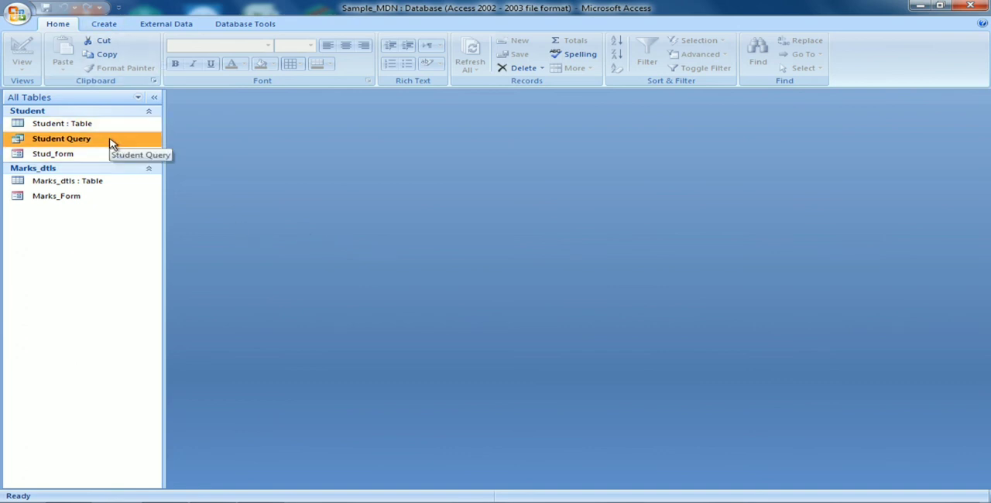
click(108, 26)
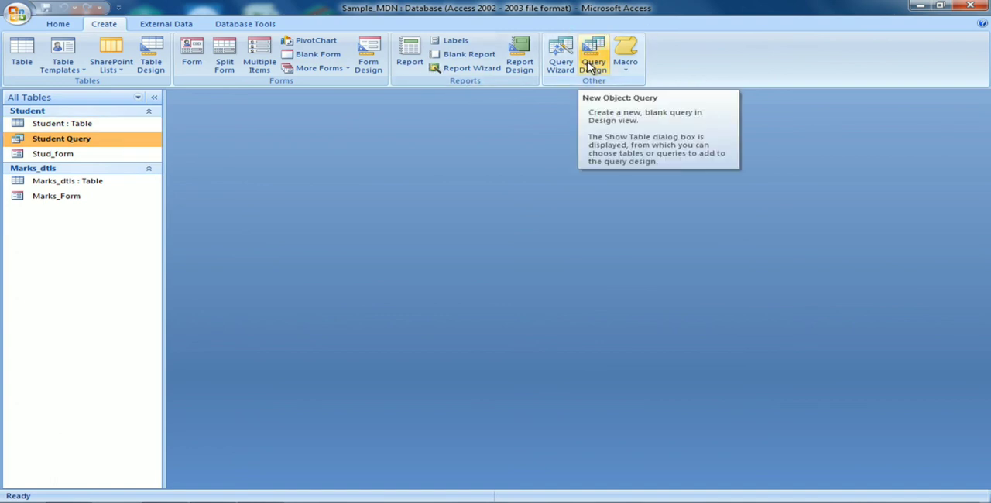
double_click(64, 142)
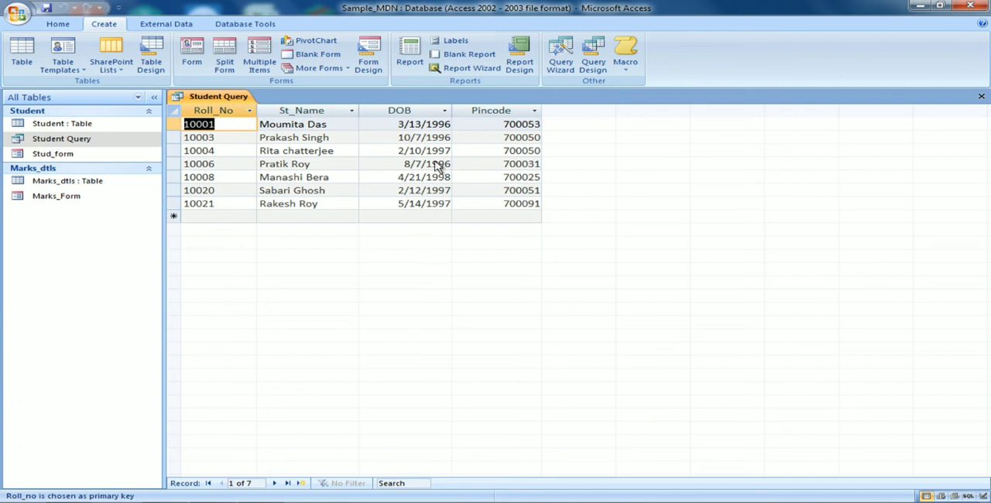
click(980, 97)
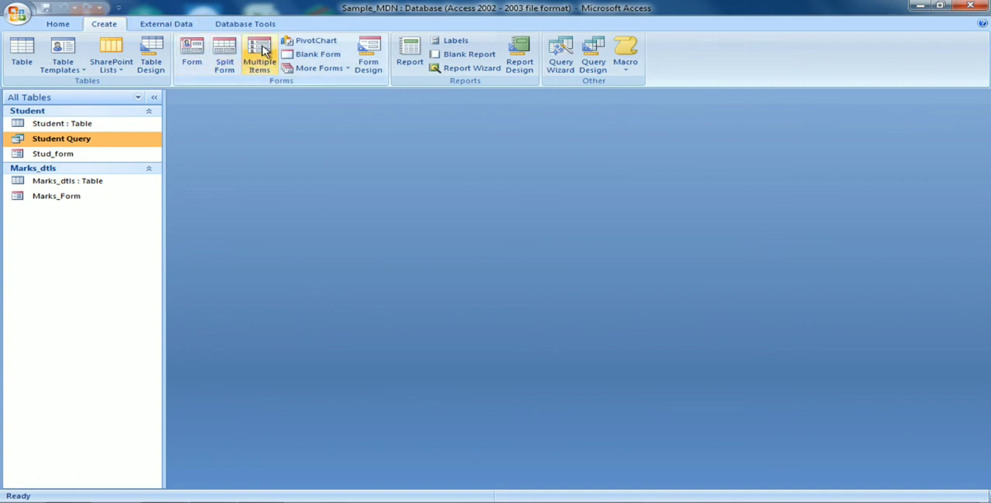
Step: Create a blank query in Design View, closing the Show Table dialog without adding any table
click(600, 64)
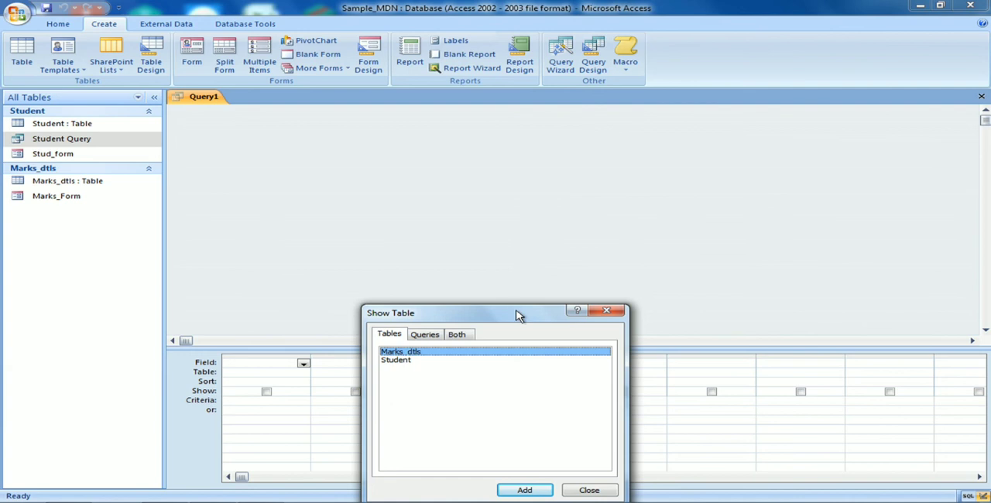
drag(516, 307, 530, 128)
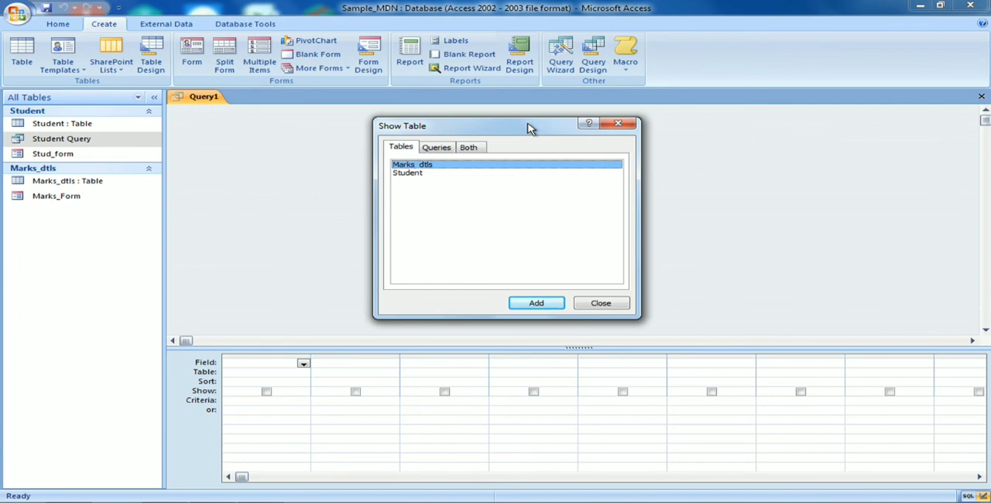
click(590, 304)
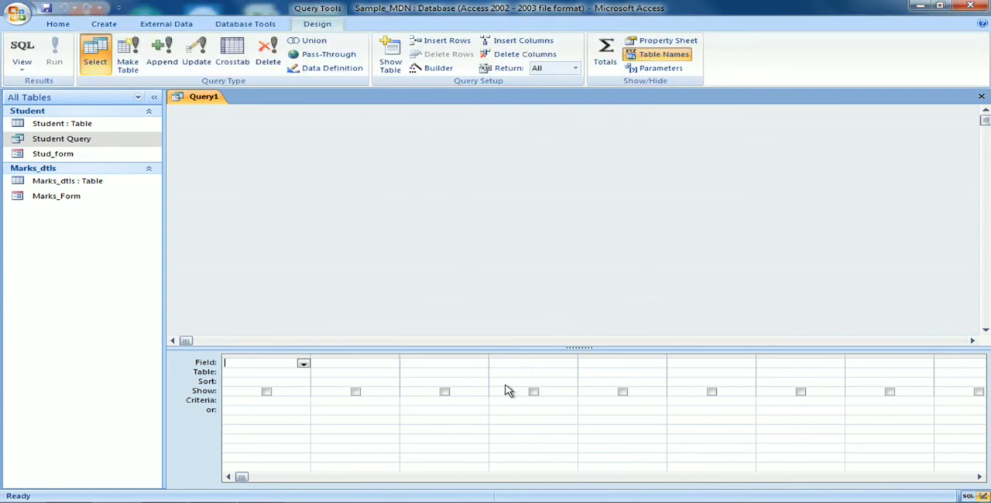
mouse_move(203, 493)
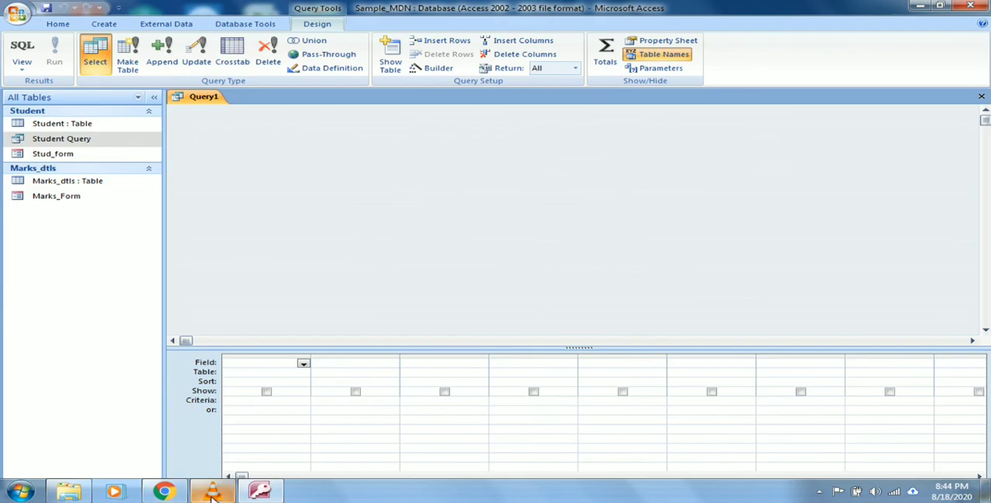
click(213, 494)
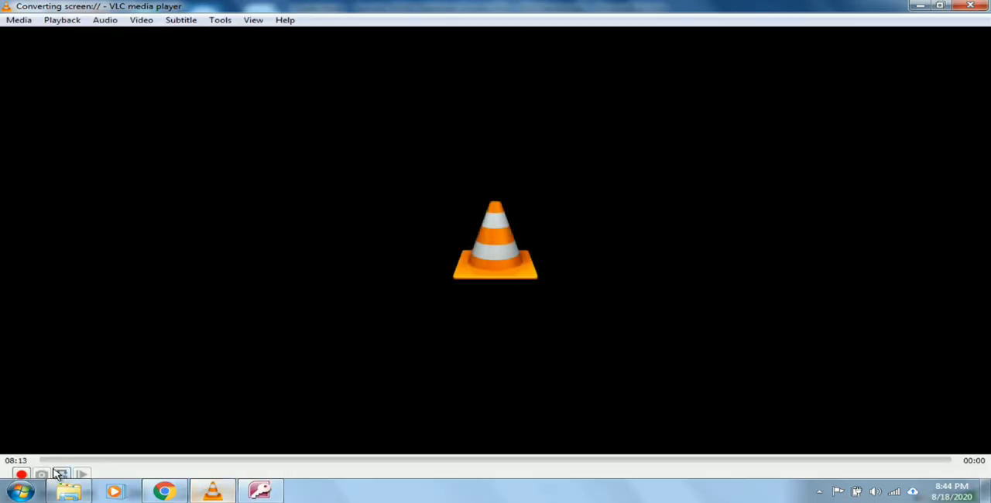